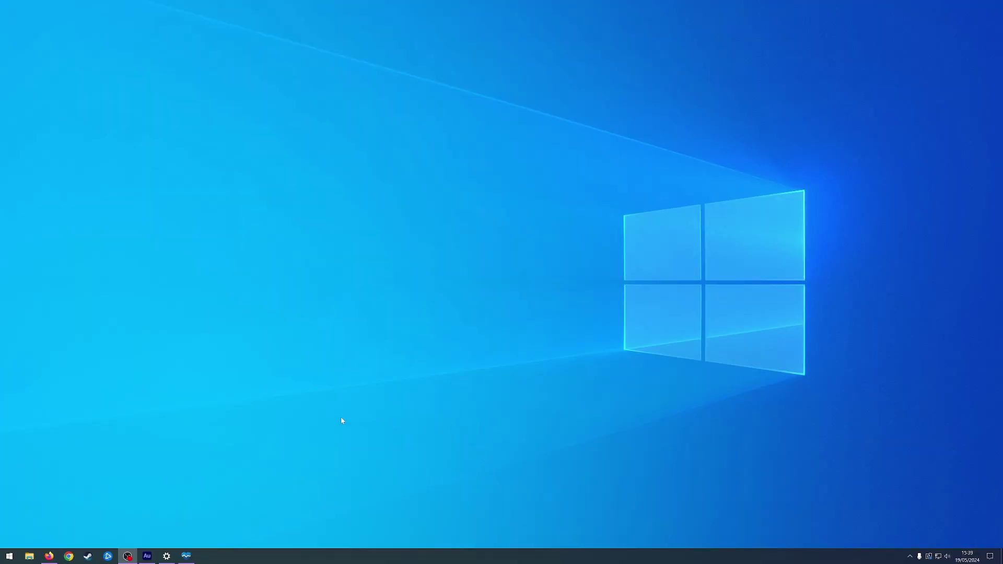
Open Windows Update settings from the taskbar, showing the Windows 11 23H2 upgrade offer
{"action": "left_click", "coordinate": [166, 556]}
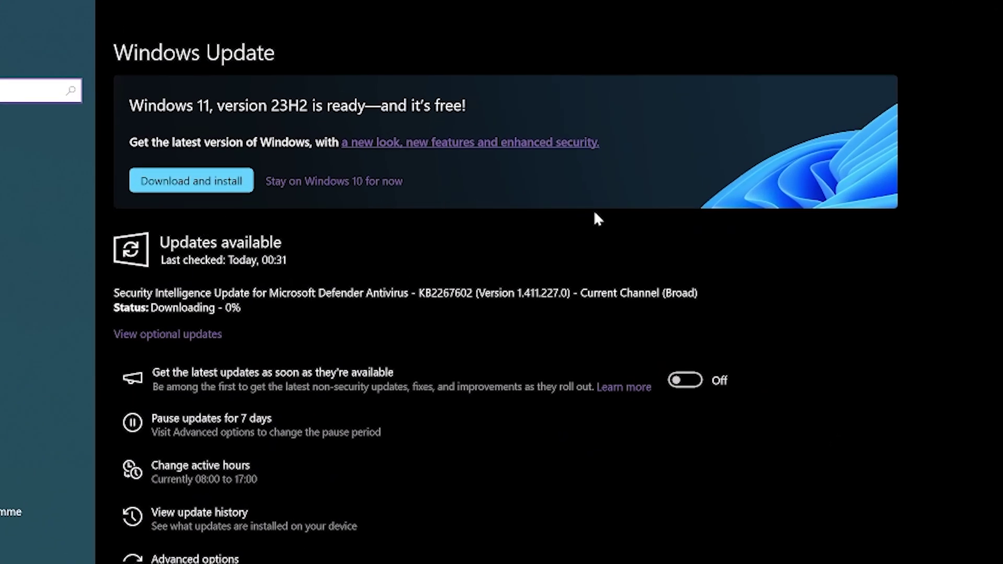
Launch PC Health Check from the taskbar over the Windows Update page
{"action": "left_click", "coordinate": [187, 556]}
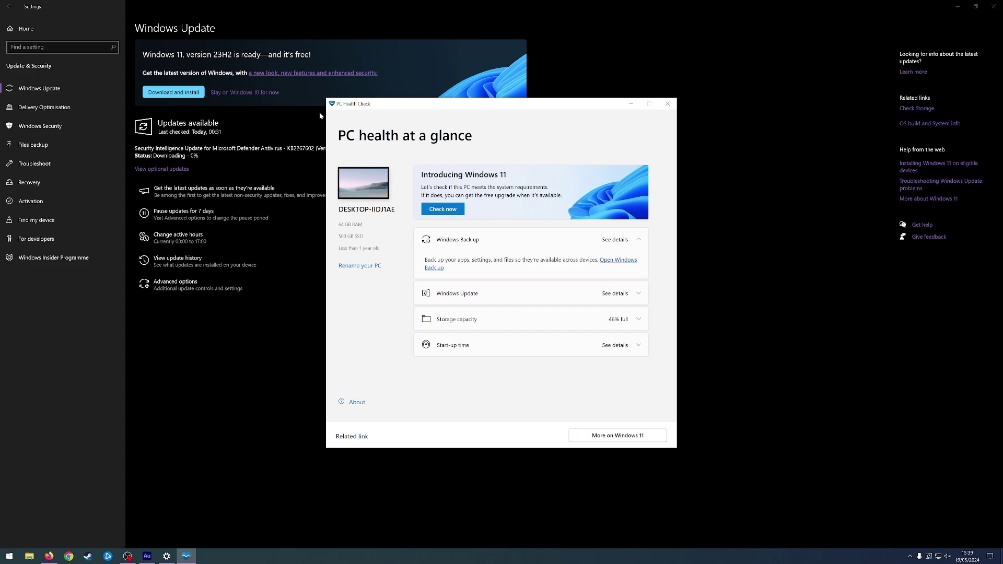
Run the Windows 11 eligibility check from the Introducing Windows 11 banner
{"action": "left_click", "coordinate": [436, 210]}
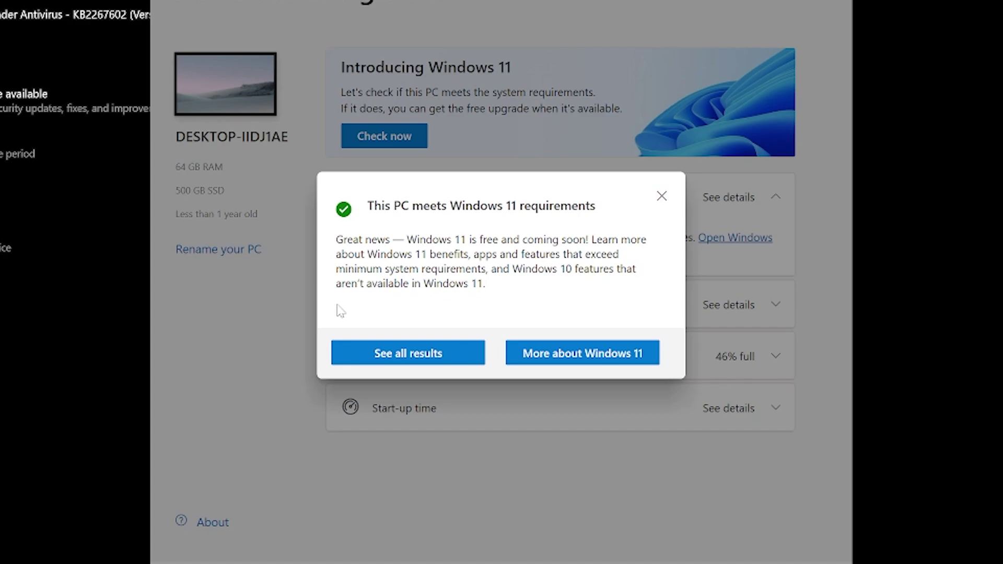